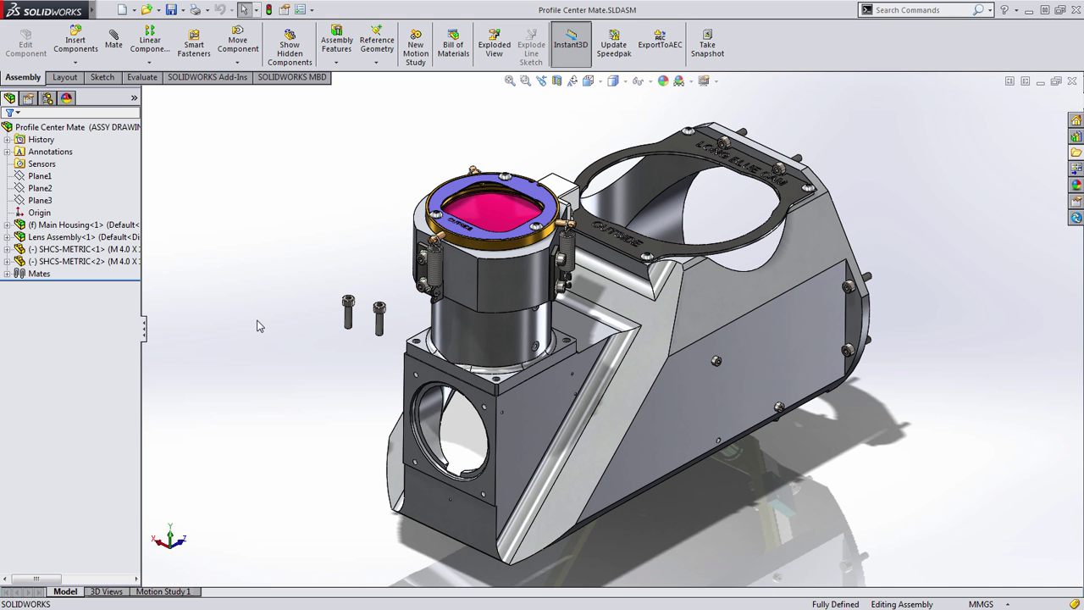
# - Zoom in on the lens assembly on the main housing, beside the two loose M4 screws
pyautogui.scroll(-4, 259, 320)
pyautogui.scroll(-3, 268, 293)
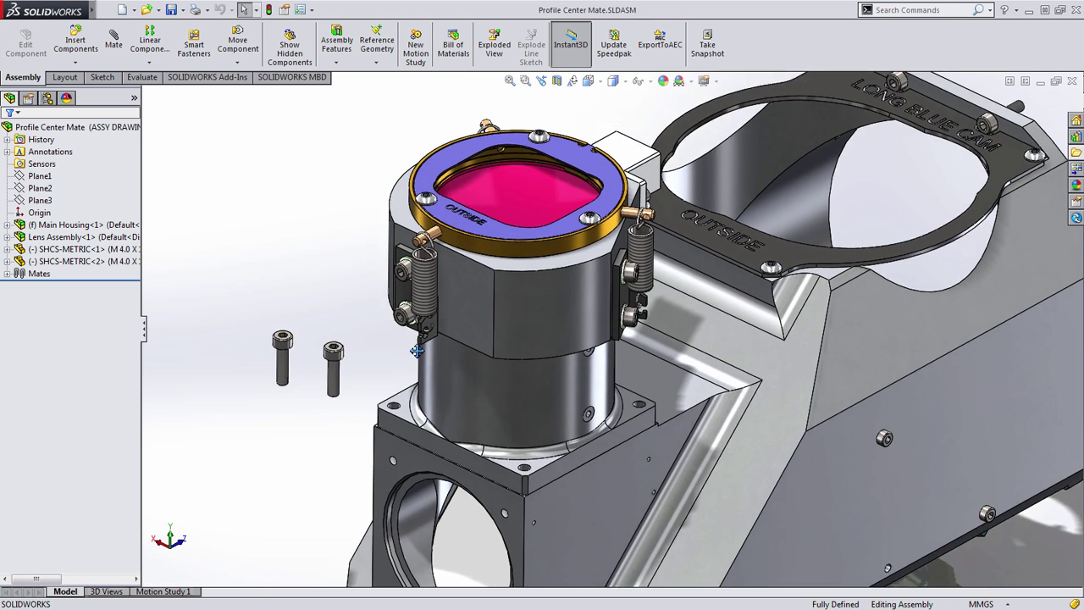
pyautogui.press('Escape')
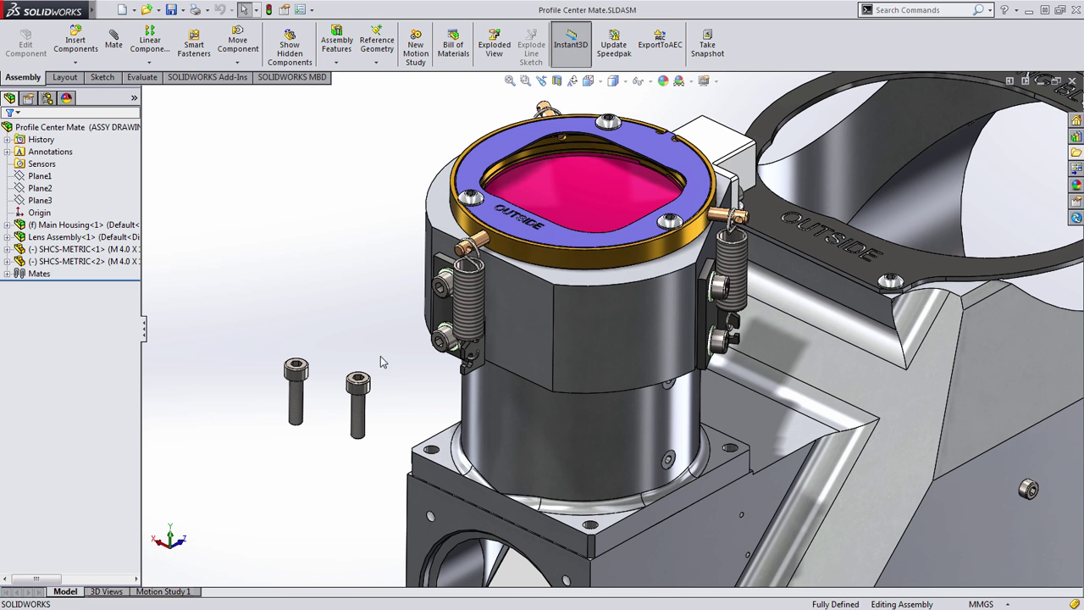
# - Expand Lens Assembly<1> and its Mates folder, previewing Concentric93, Coincident133 and Parallel1
pyautogui.click(22, 239)
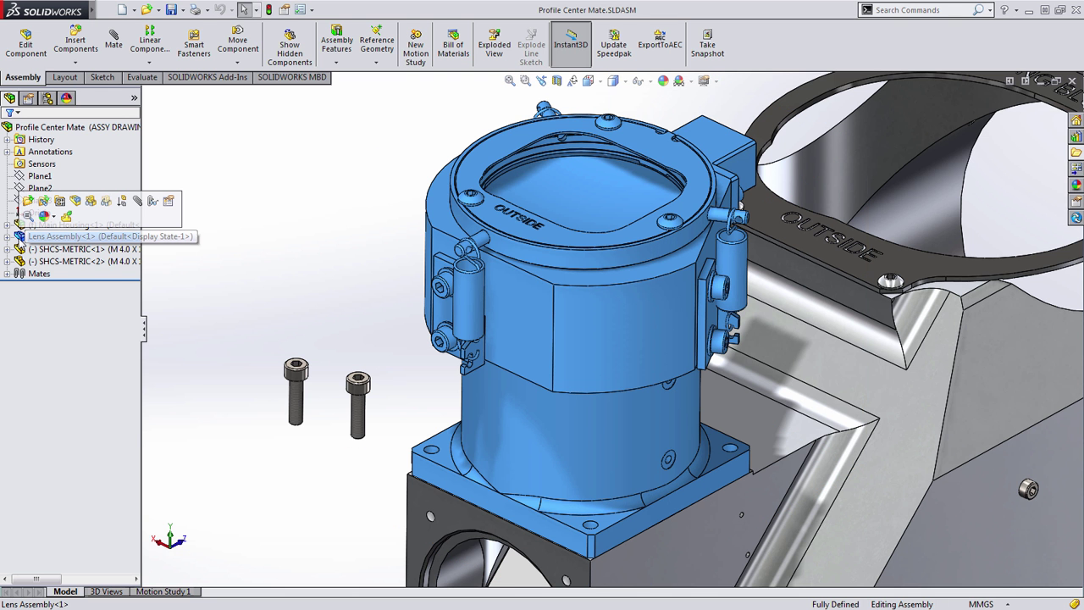
pyautogui.click(7, 238)
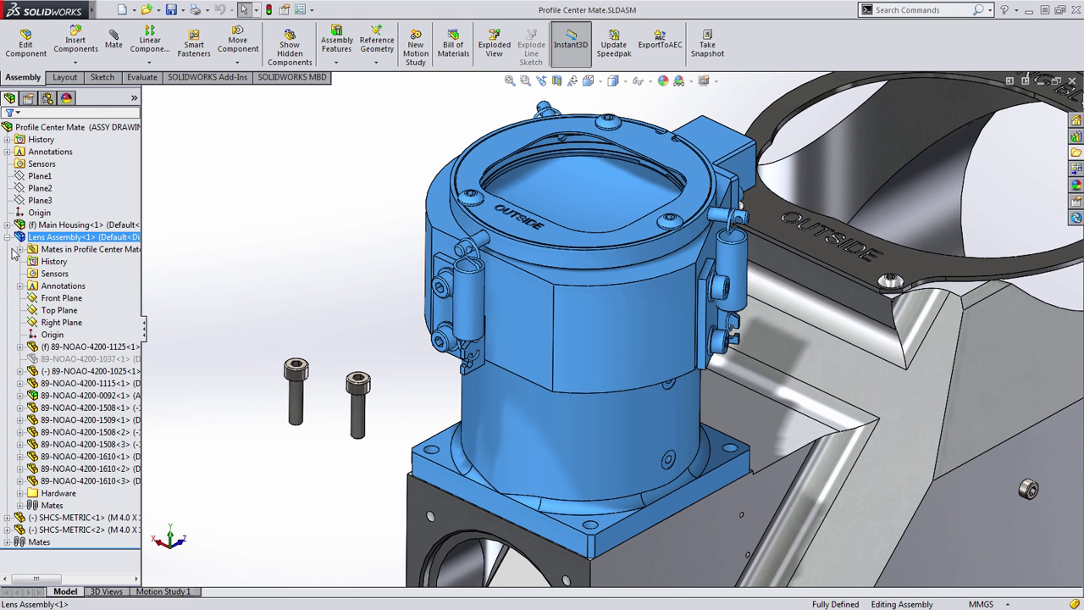
pyautogui.click(19, 249)
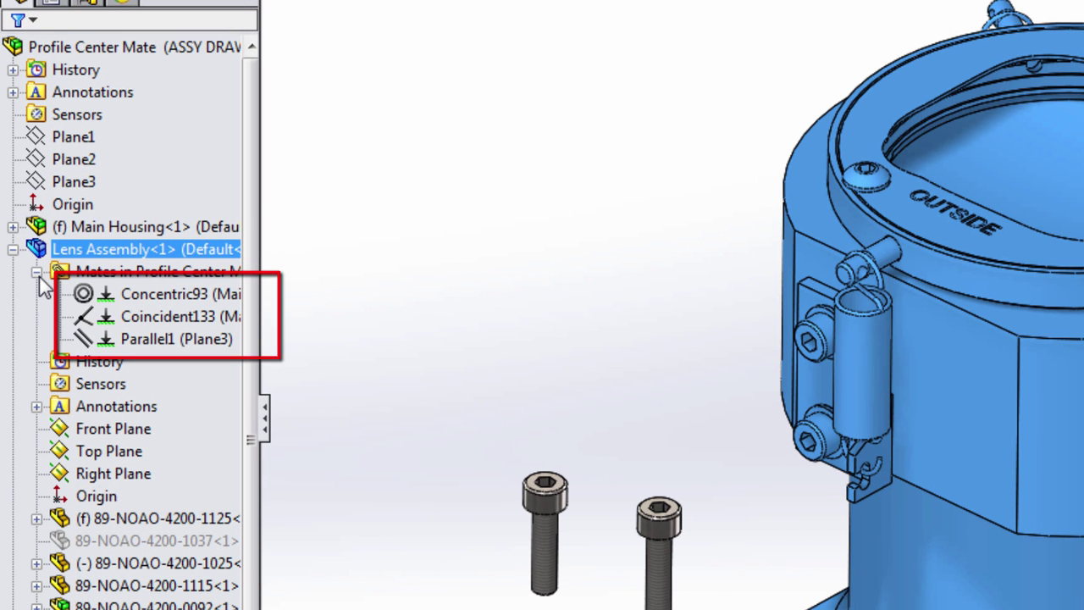
pyautogui.click(136, 291)
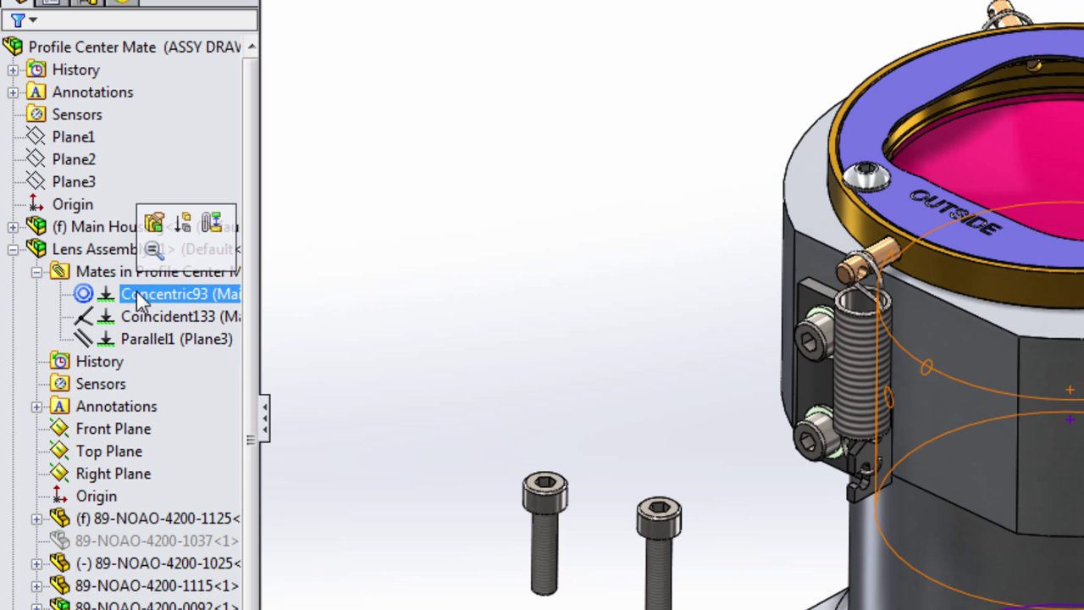
pyautogui.click(136, 316)
pyautogui.click(133, 339)
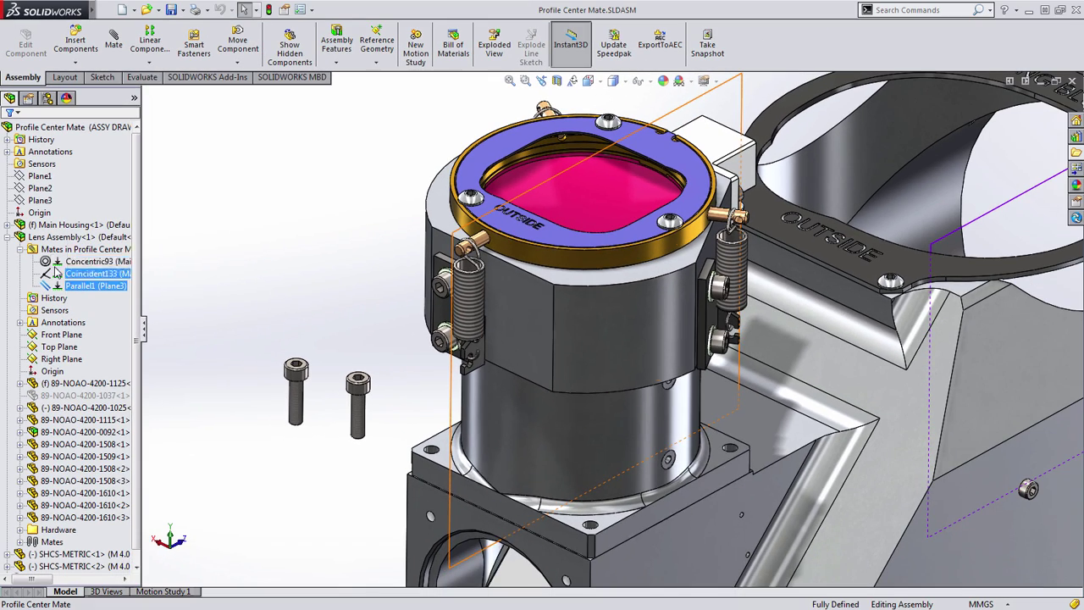
# - Delete Concentric93, Coincident133 and Parallel1, then drag the lens assembly up off the housing
pyautogui.keyDown('ctrl'); pyautogui.click(110, 315); pyautogui.keyUp('ctrl')
pyautogui.press('Delete')
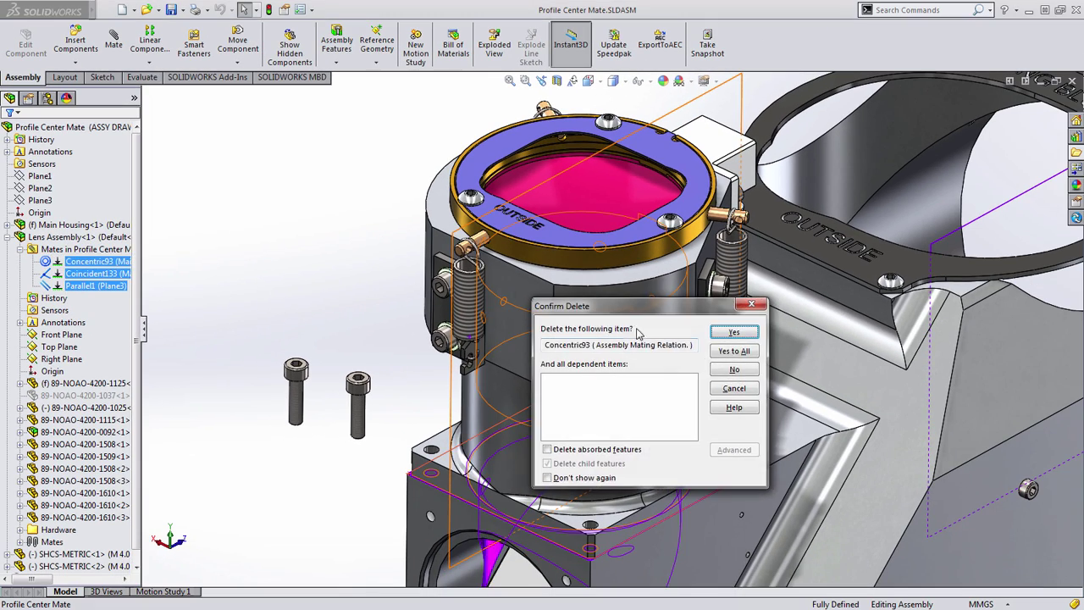
pyautogui.click(728, 354)
pyautogui.moveTo(657, 412); pyautogui.dragTo(404, 164)
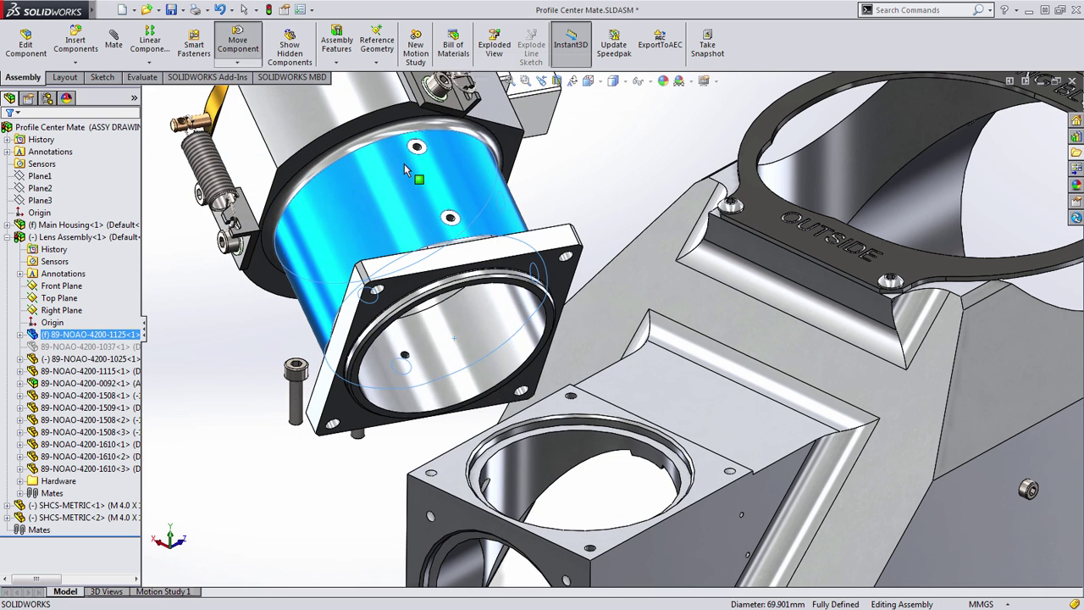
pyautogui.click(583, 209)
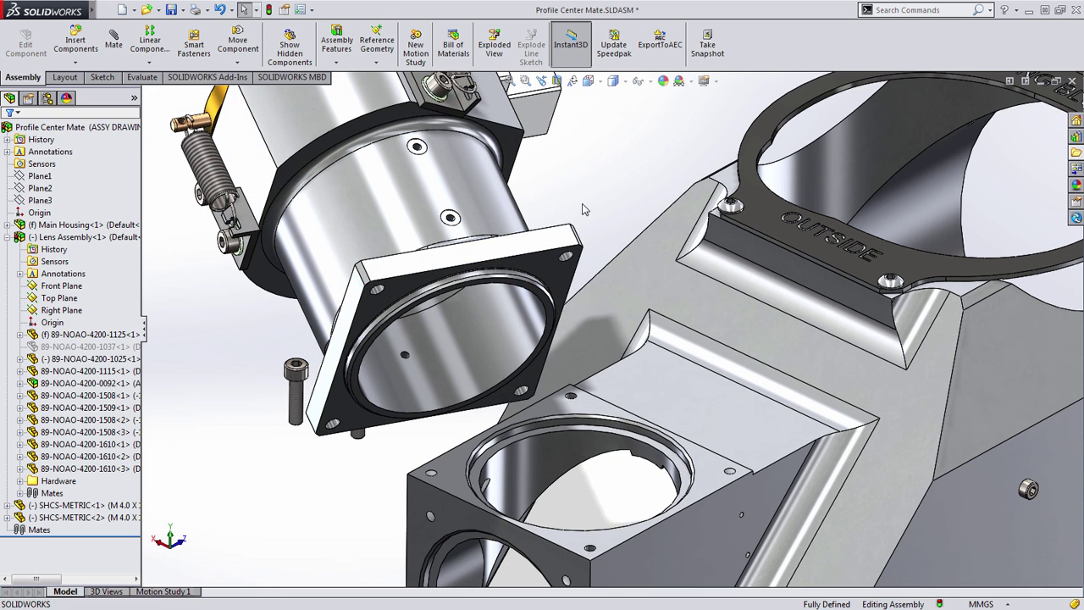
# - Start a mate between the lens flange face and the housing block's top face, showing Advanced Mates
pyautogui.click(547, 269)
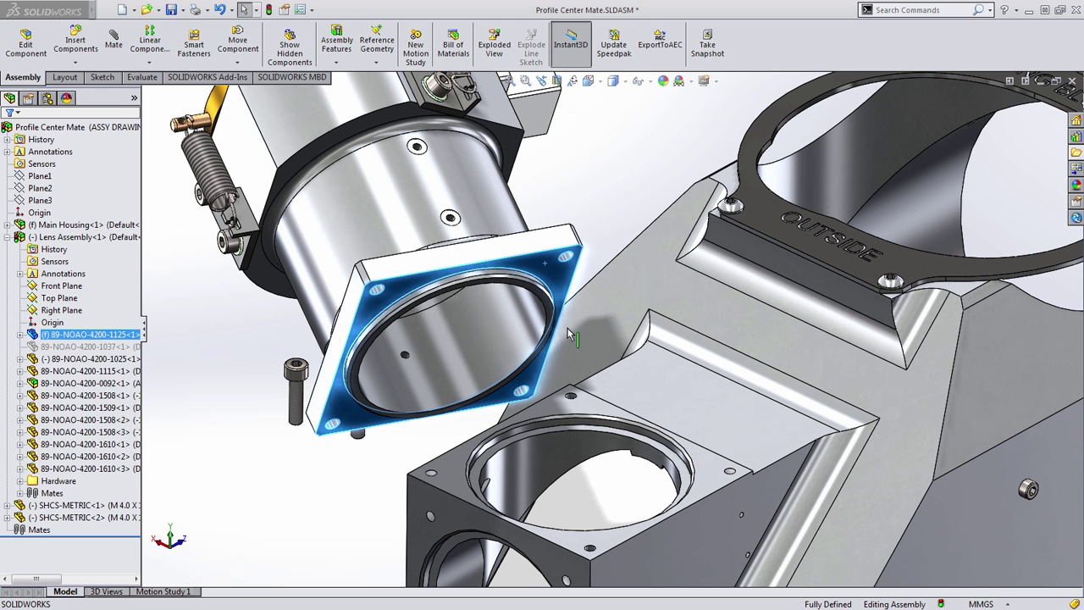
pyautogui.keyDown('ctrl'); pyautogui.click(583, 412); pyautogui.keyUp('ctrl')
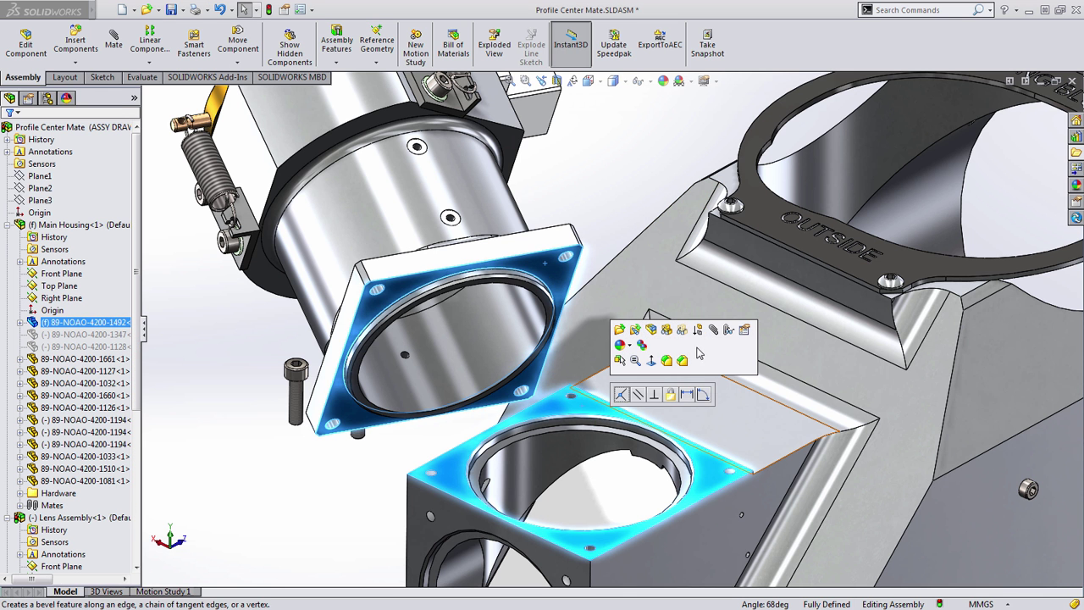
pyautogui.click(714, 331)
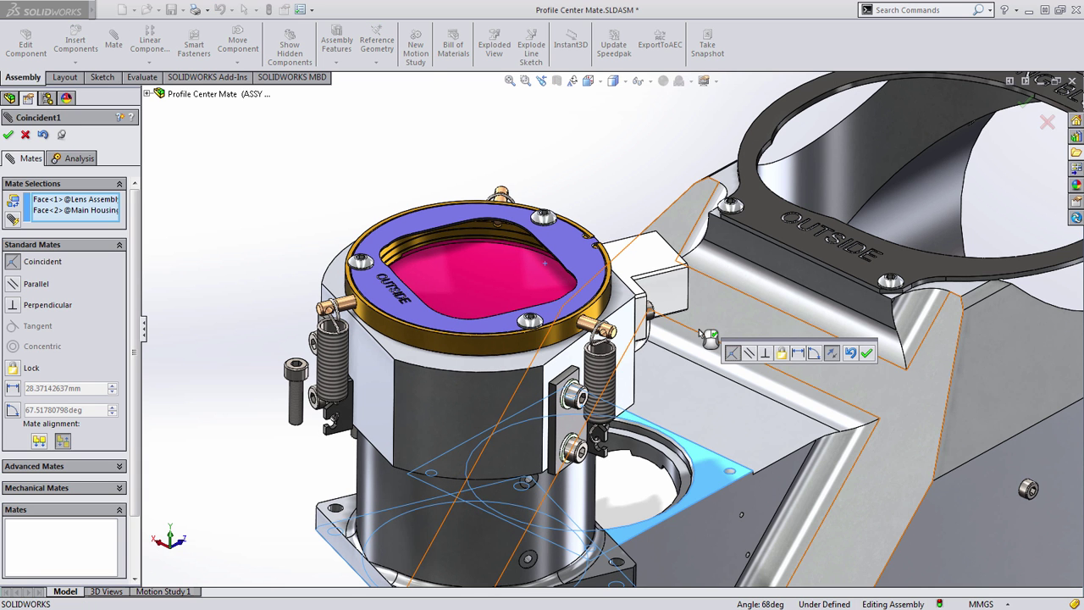
pyautogui.keyDown('ctrl'); pyautogui.moveTo(686, 356); pyautogui.dragTo(690, 304, button='middle'); pyautogui.keyUp('ctrl')
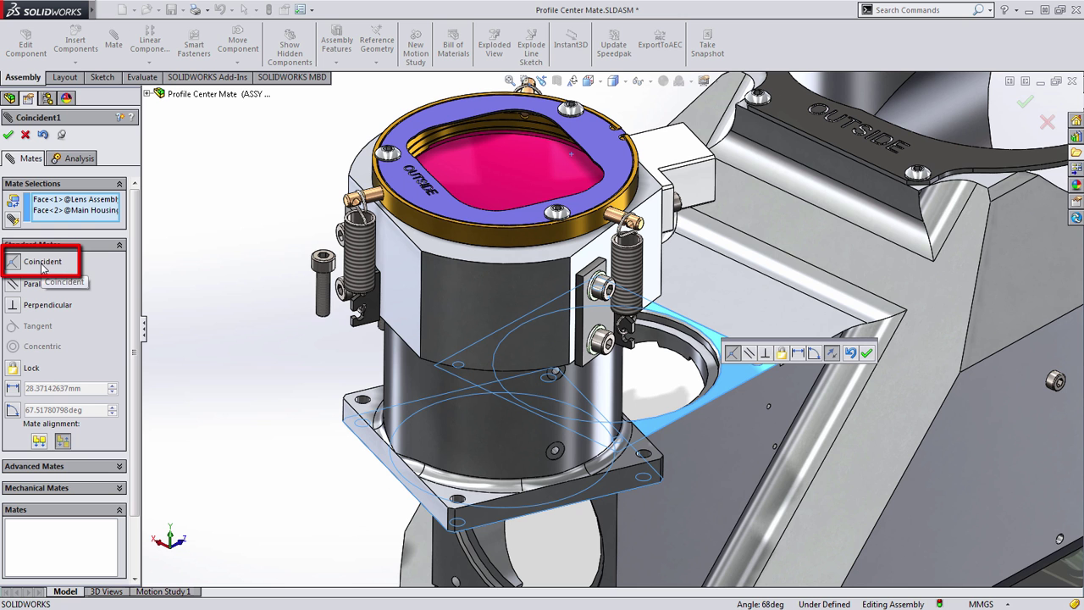
pyautogui.click(113, 468)
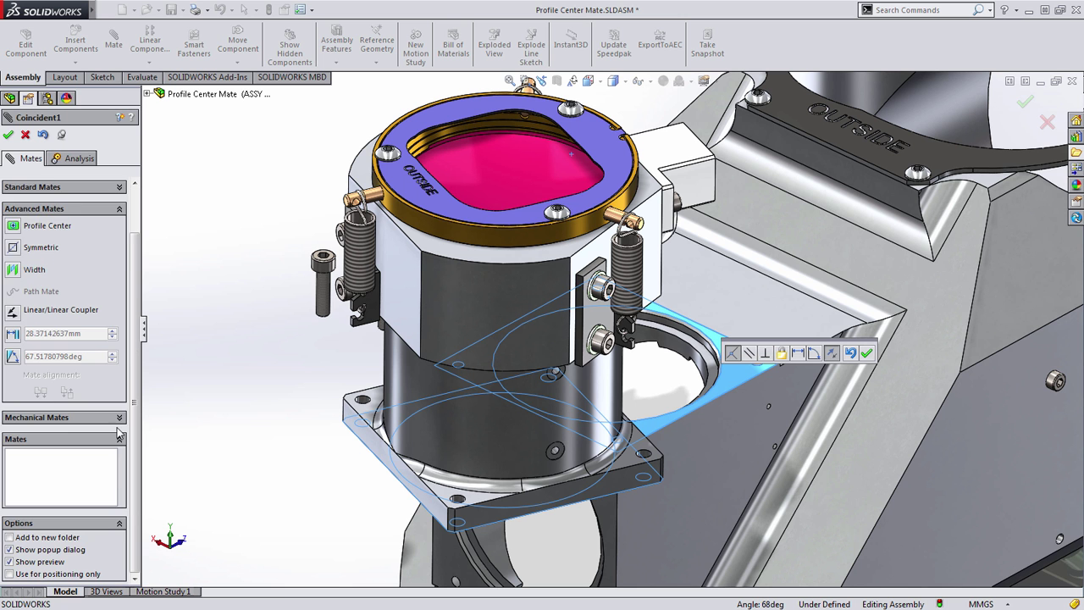
# - Make it a Profile Center mate, compare lens orientations, and set a 1.000mm flipped offset
pyautogui.click(53, 230)
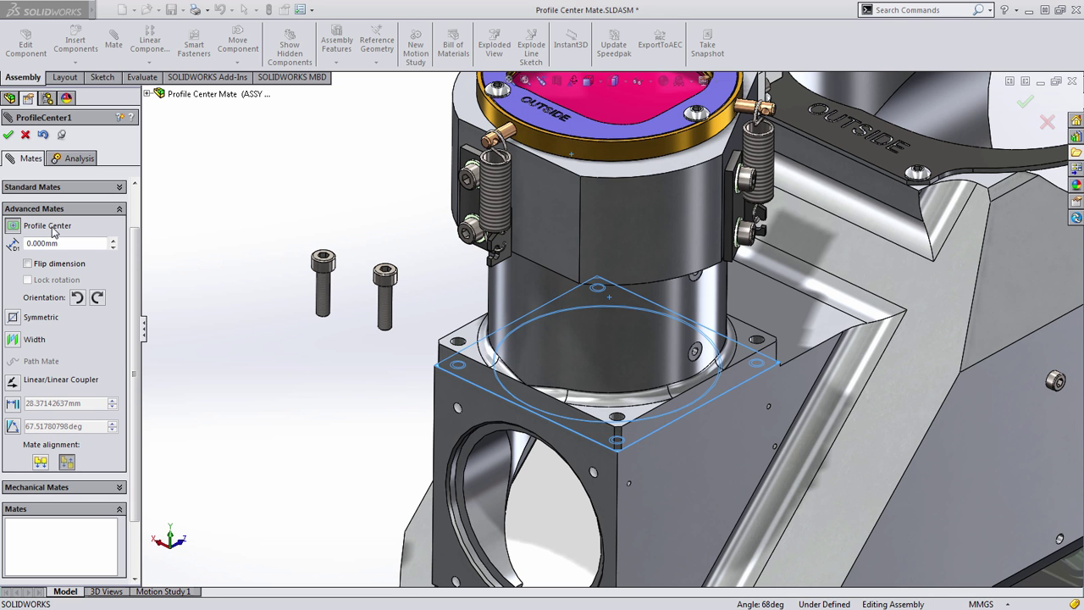
pyautogui.click(97, 298)
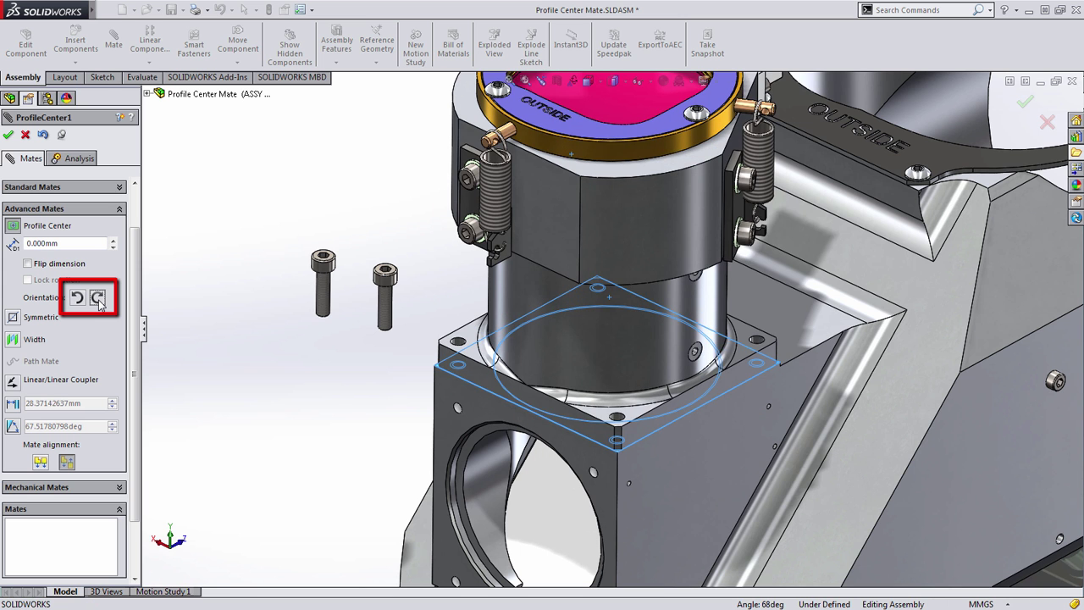
pyautogui.click(77, 298)
pyautogui.click(84, 244)
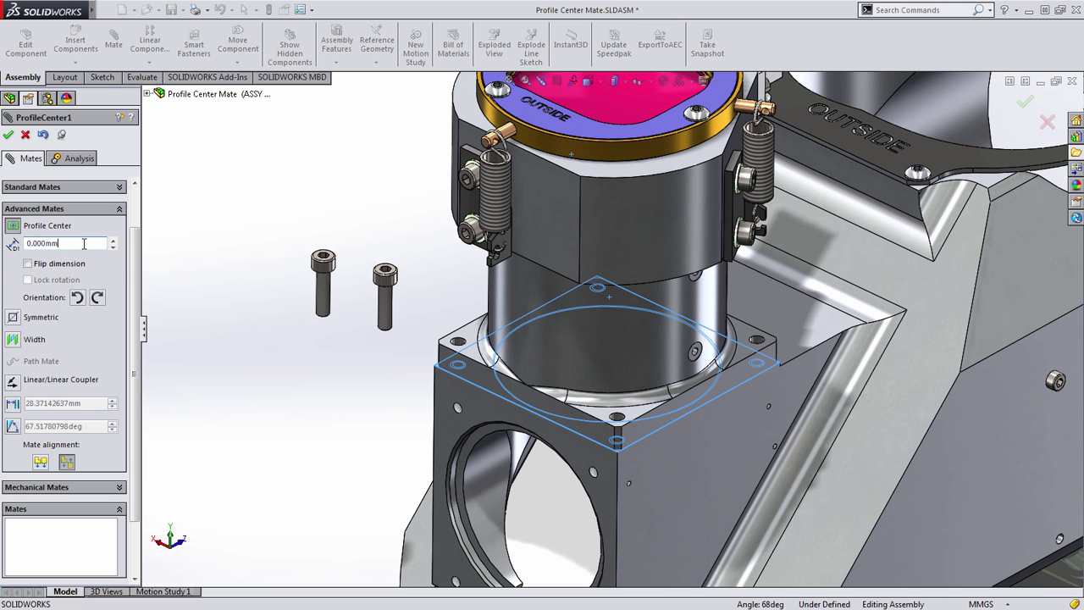
pyautogui.doubleClick(84, 244)
pyautogui.write('1')
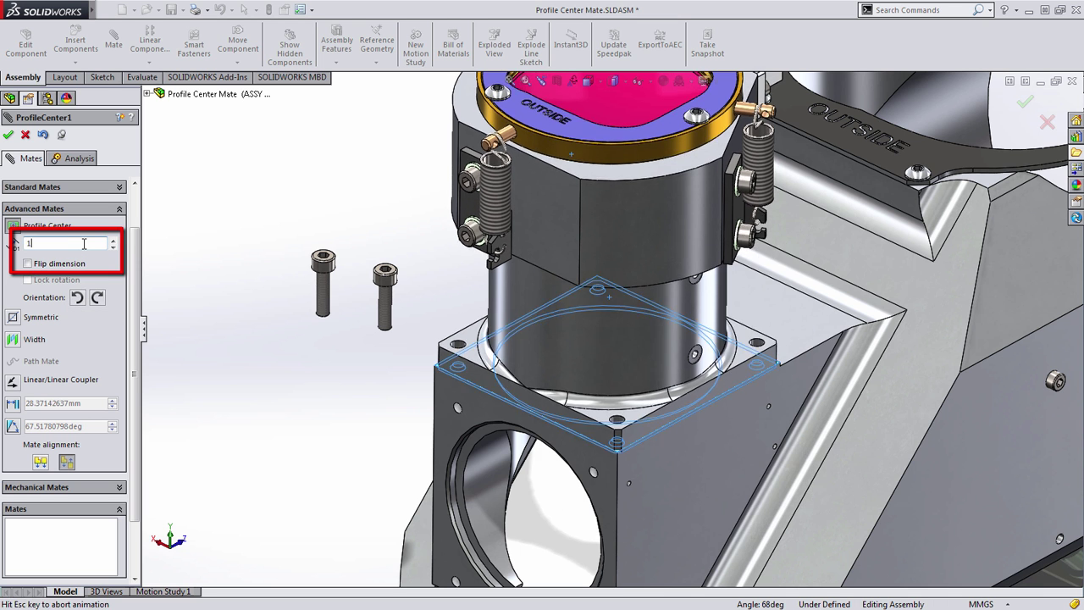
pyautogui.click(74, 265)
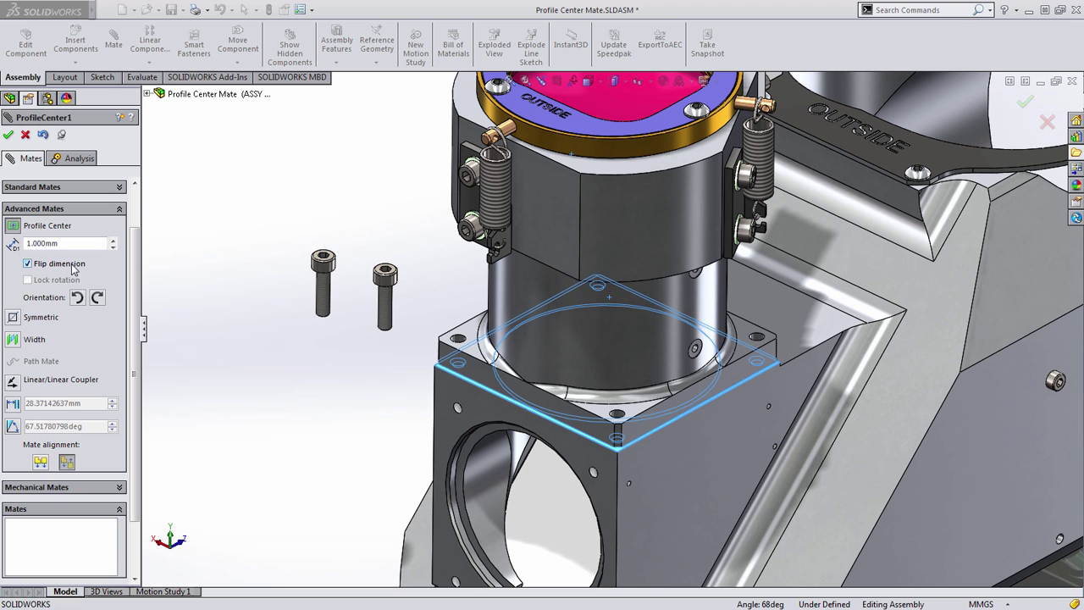
# - Apply ProfileCenter1, then collapse Main Housing and expand the lens assembly's mates to confirm it
pyautogui.click(8, 136)
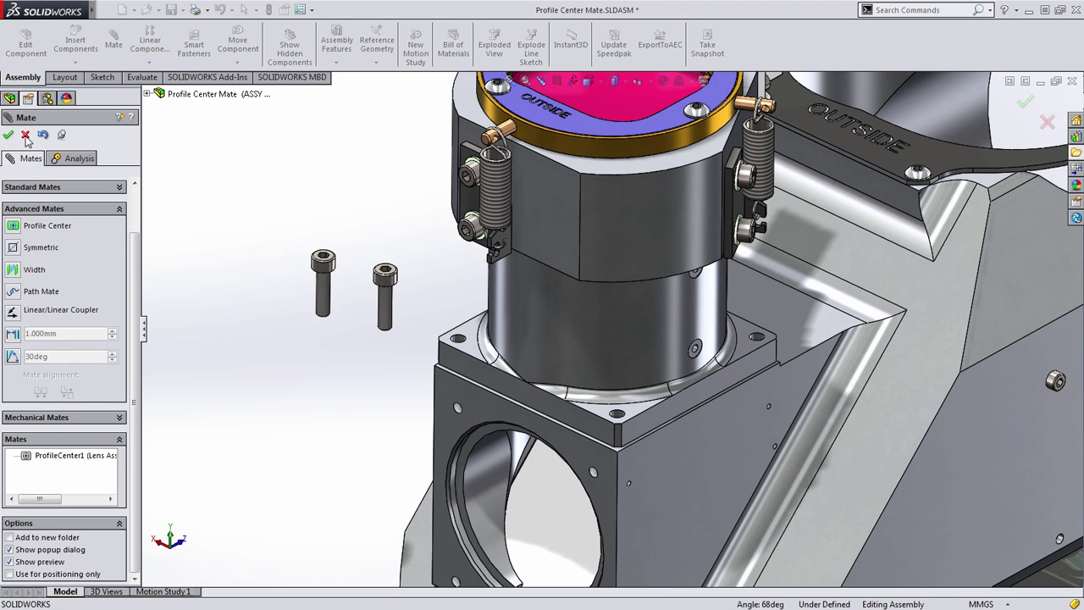
pyautogui.click(9, 137)
pyautogui.click(6, 225)
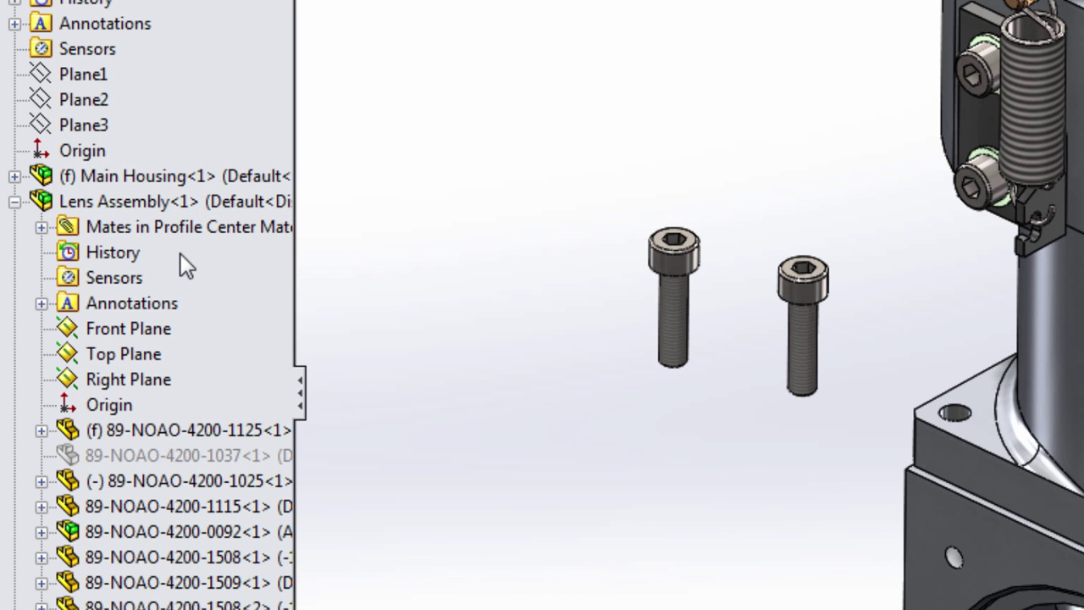
pyautogui.click(40, 227)
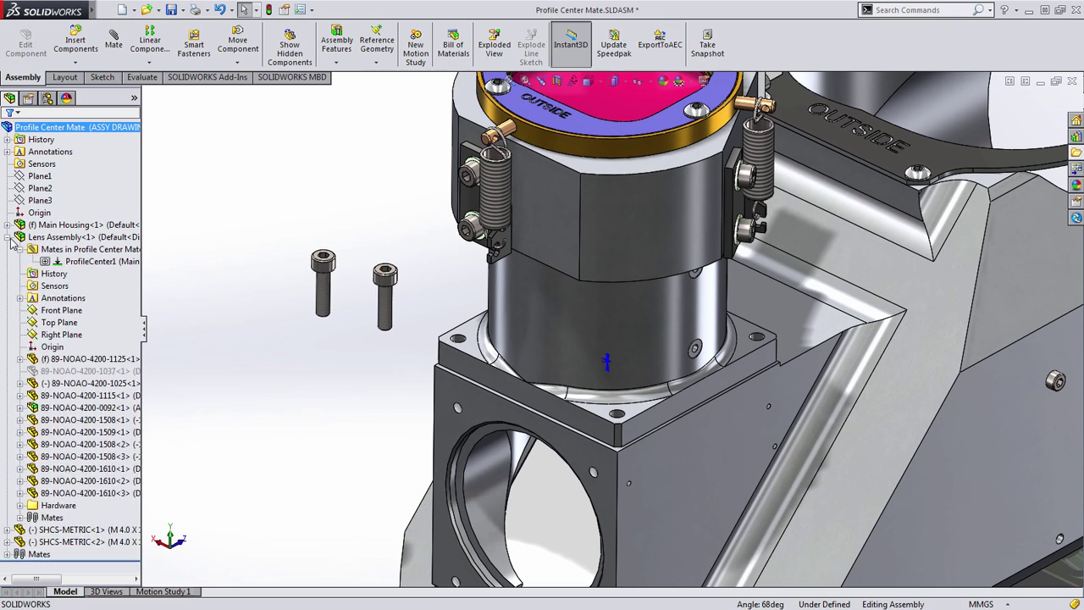
# - Profile Center mate the left screw head edge to a flange corner hole, with rotation locked
pyautogui.click(114, 47)
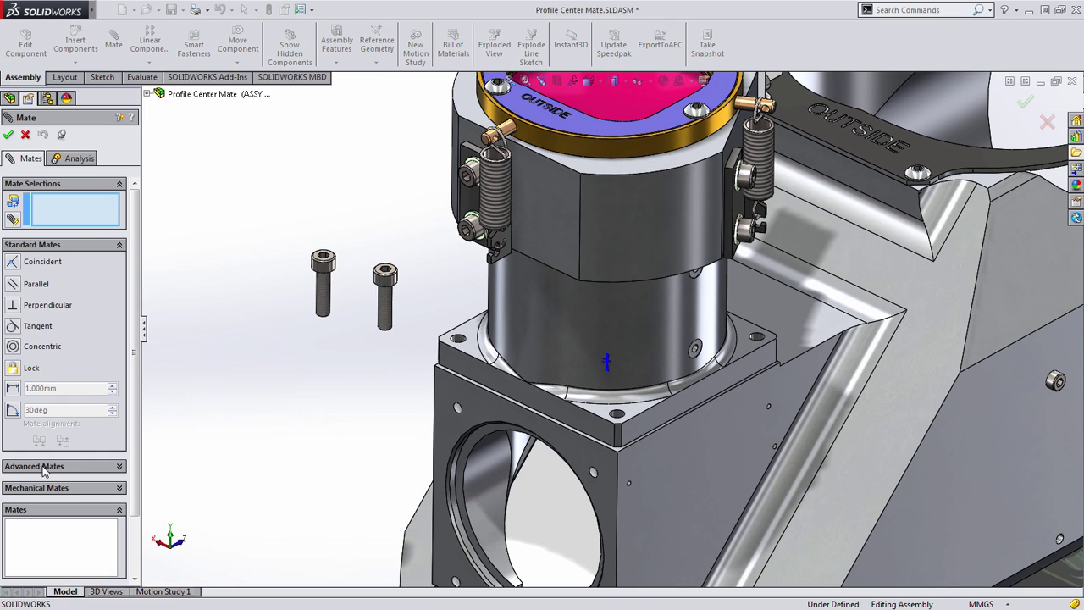
pyautogui.click(14, 226)
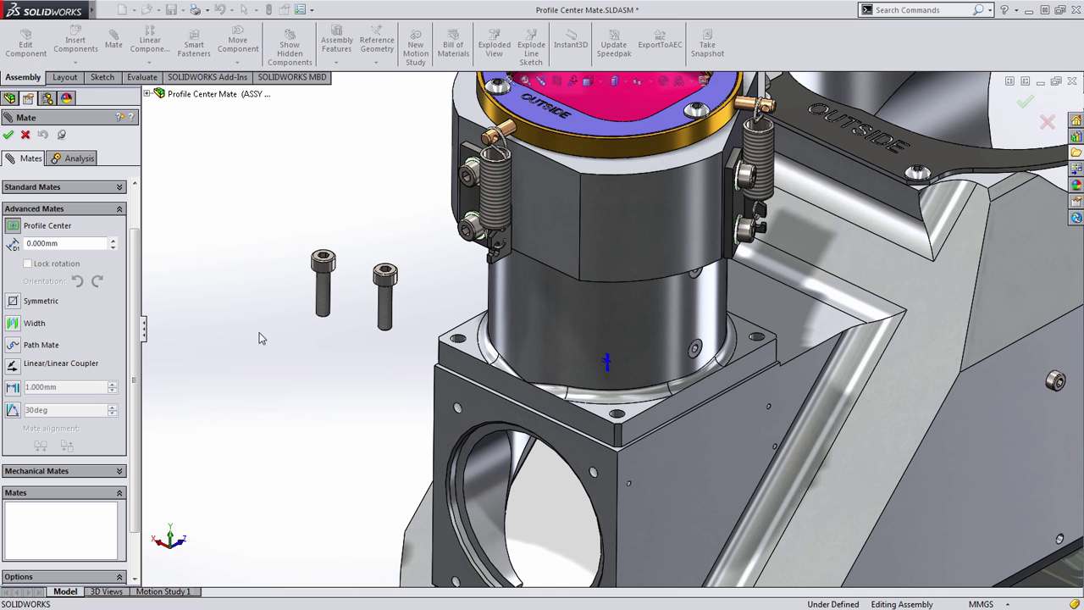
pyautogui.hotkey('shift', 'z')
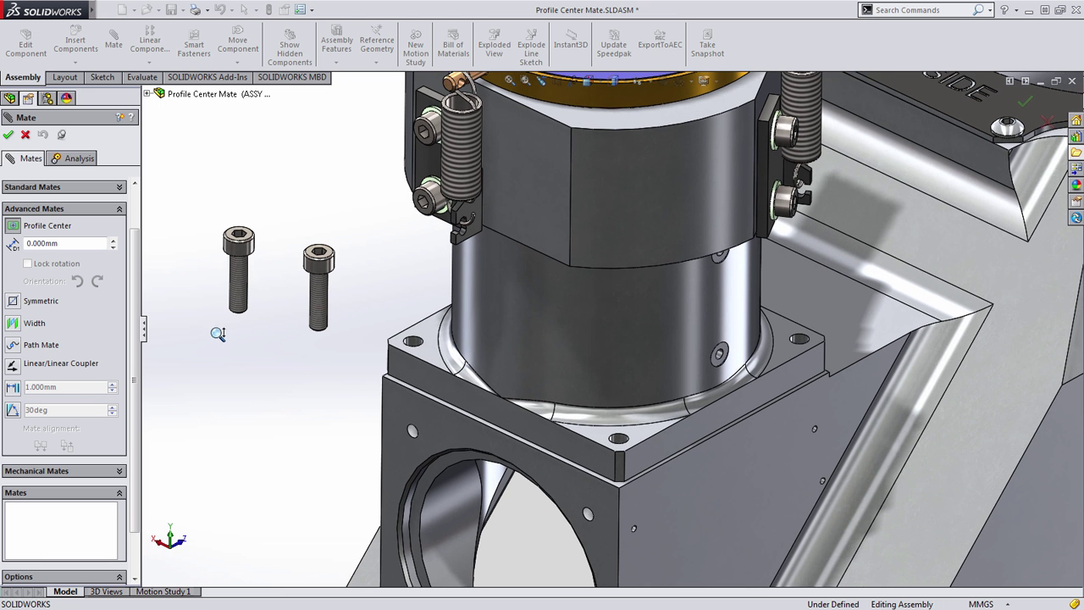
pyautogui.click(252, 252)
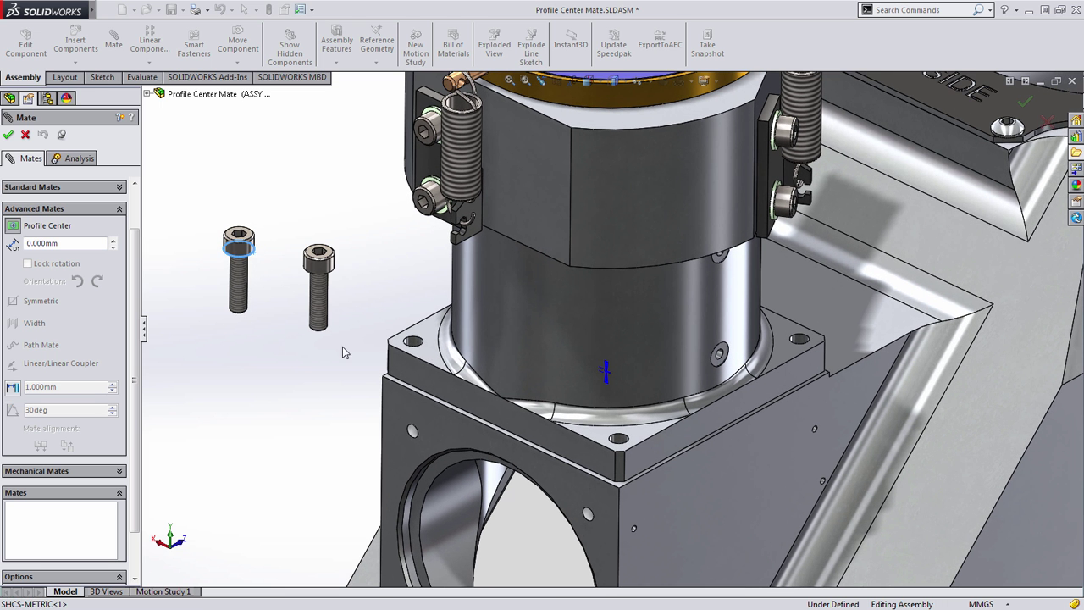
pyautogui.click(414, 341)
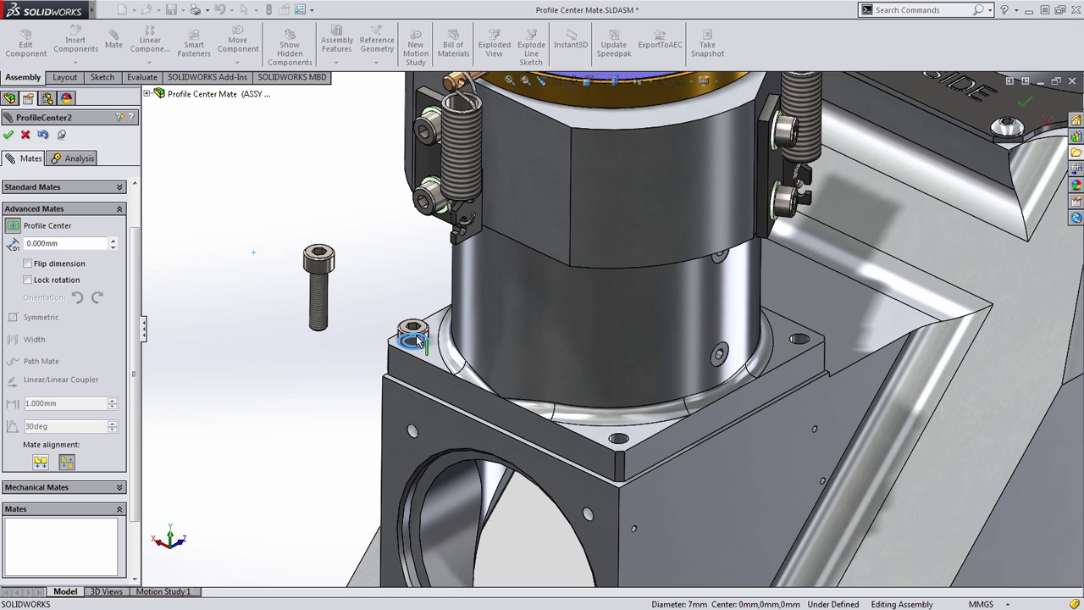
pyautogui.click(37, 284)
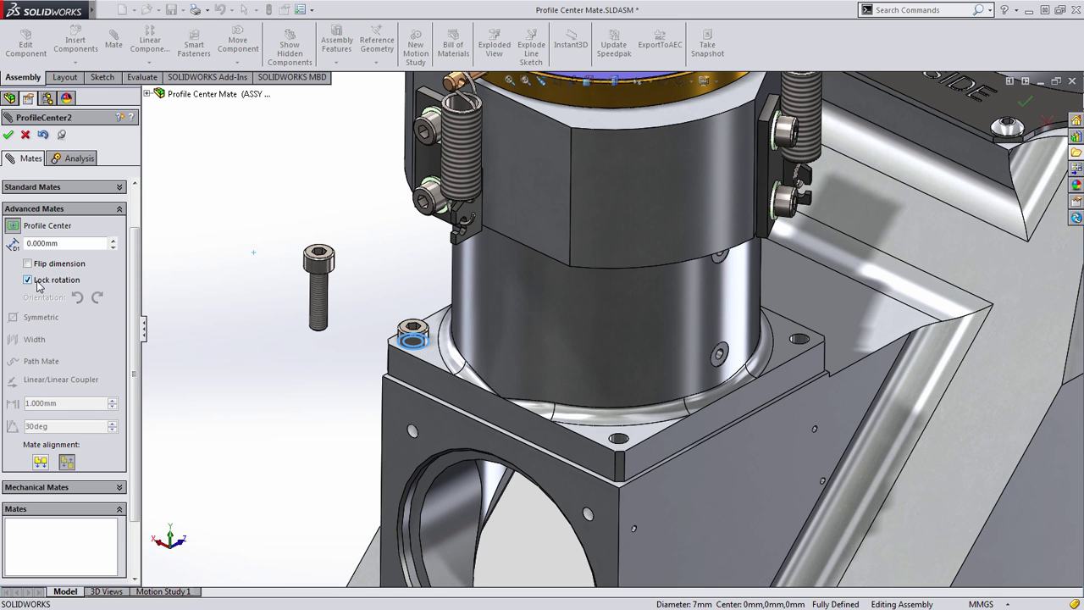
pyautogui.moveTo(203, 285); pyautogui.dragTo(268, 285, button='right')
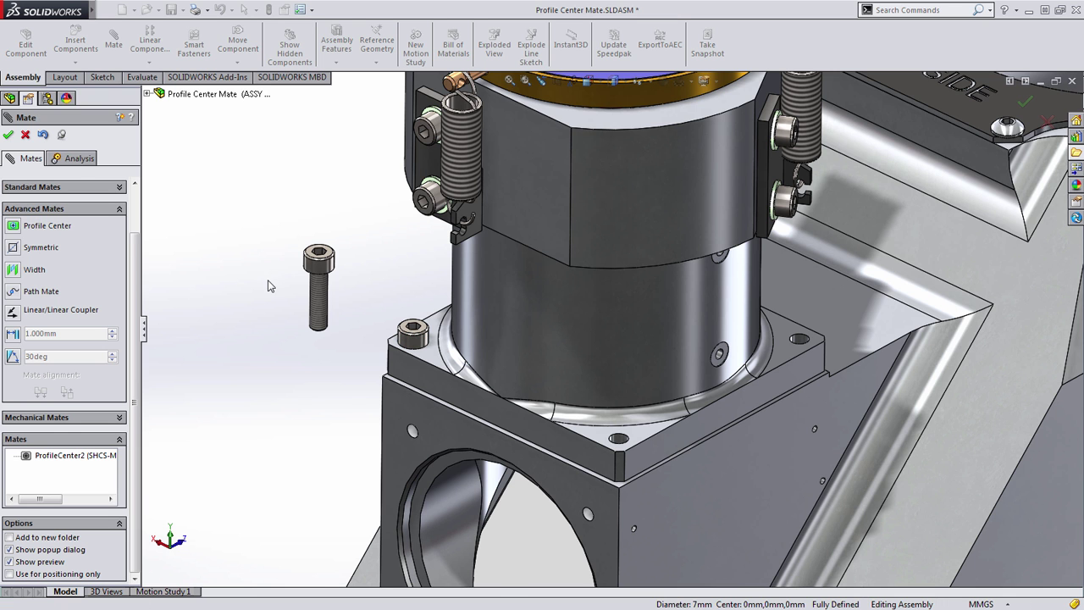
# - Center the second screw head edge in the front corner M4 clearance hole, then close Mate
pyautogui.click(334, 270)
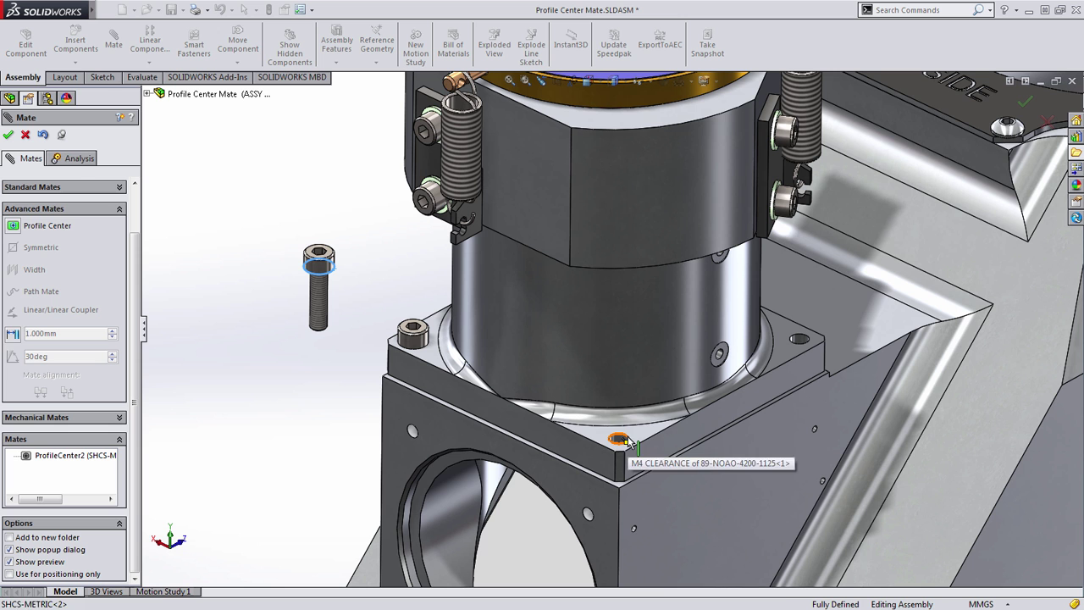
pyautogui.click(626, 441)
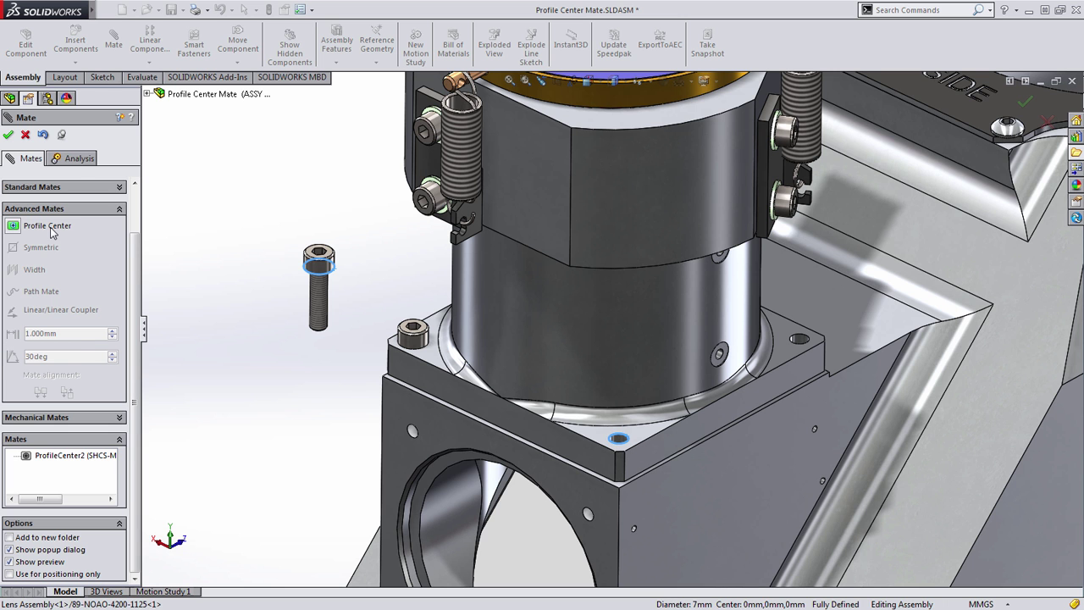
pyautogui.press('Return')
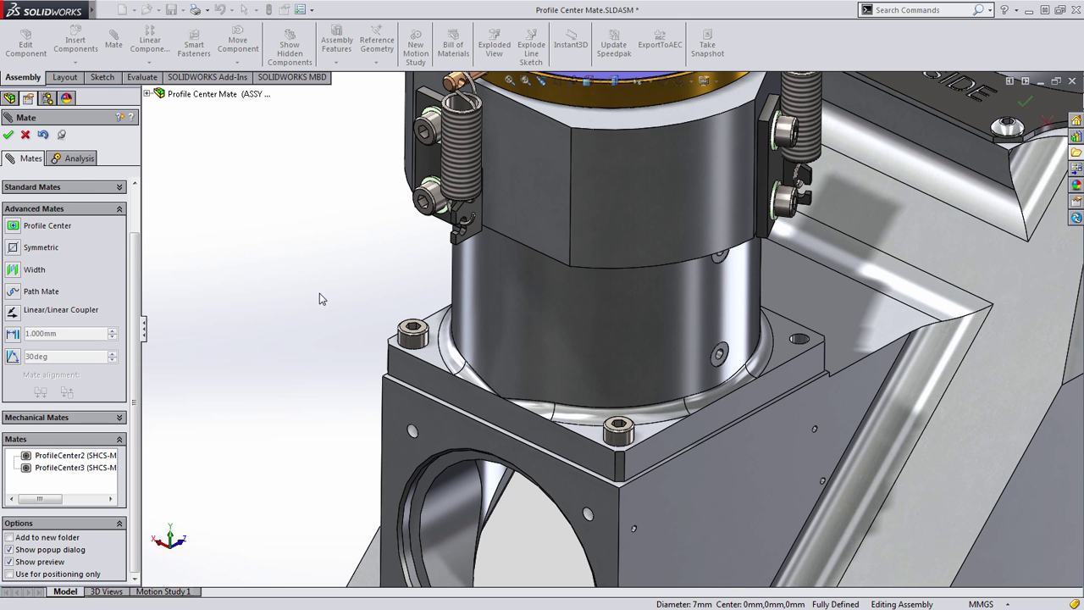
pyautogui.click(26, 133)
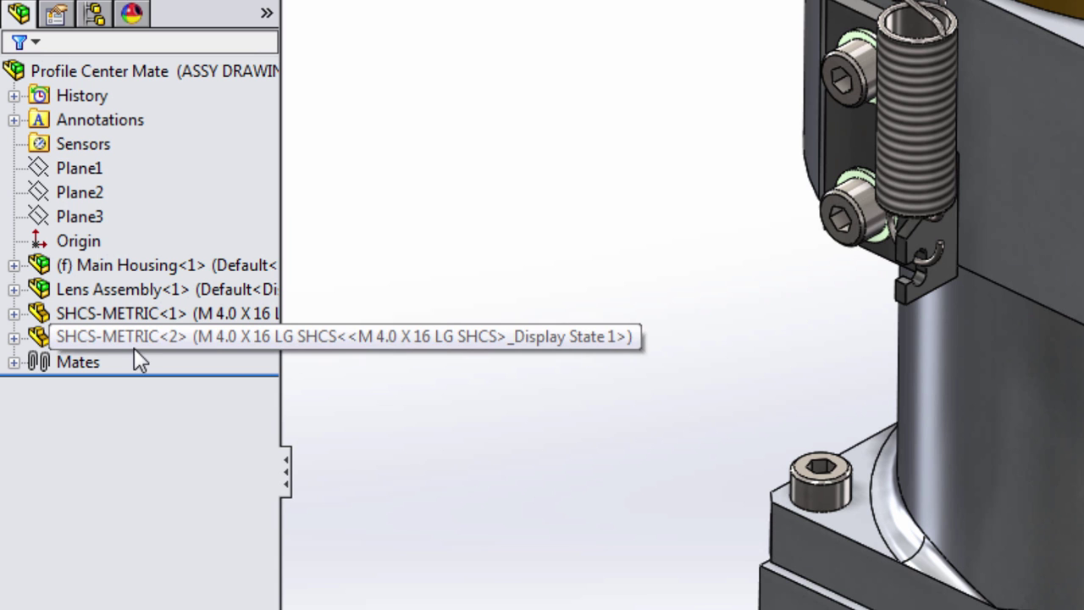
# - Expand the Mates folder to show ProfileCenter1, ProfileCenter2 and ProfileCenter3
pyautogui.click(14, 363)
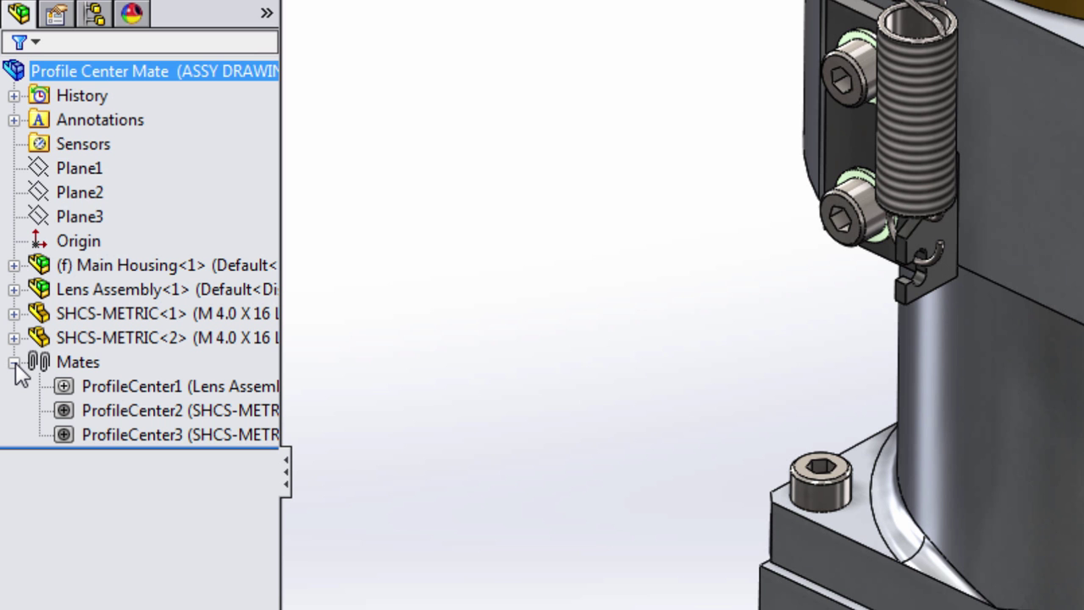